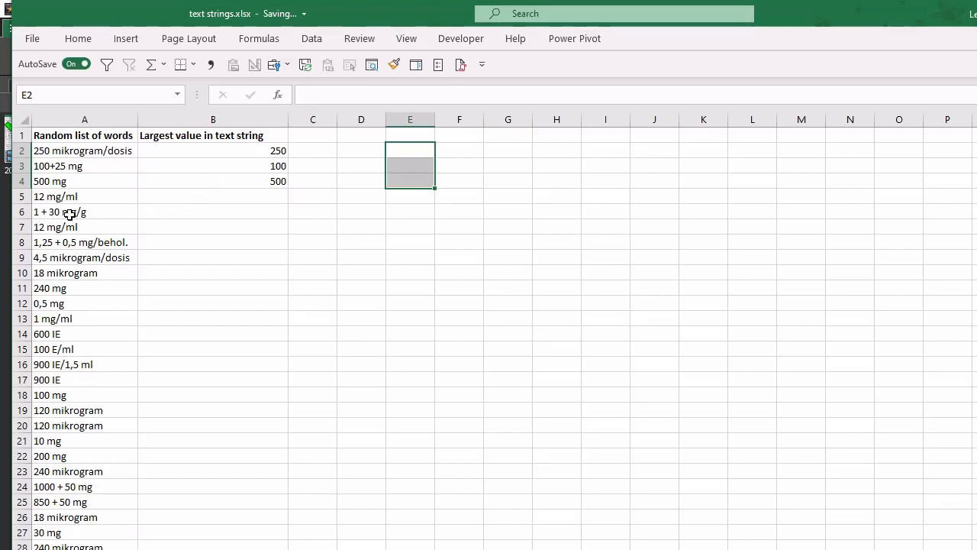
- Examine the sample text strings in A2:A4, their largest values in B4, and the three-step plan in E2:E4
left_click(267, 150)
left_click(89, 150)
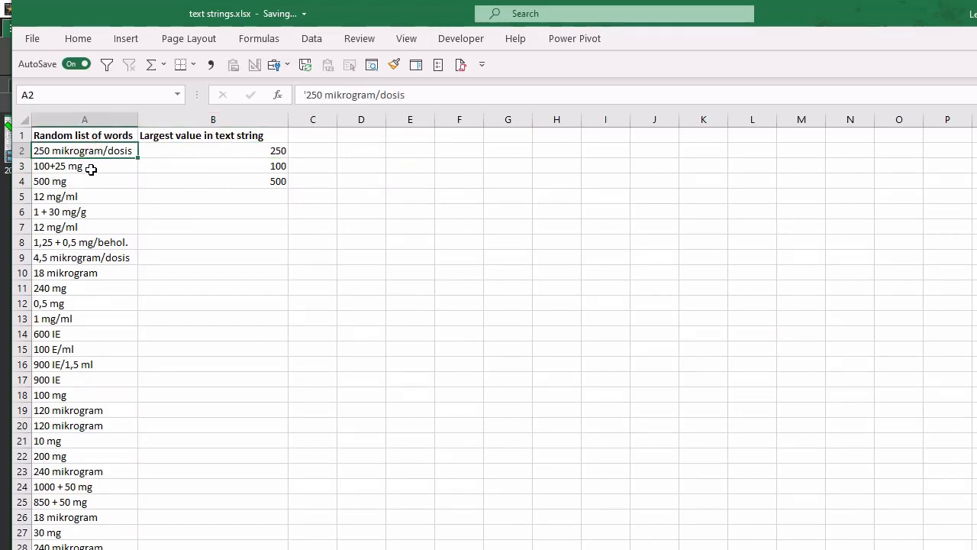
left_click(90, 167)
left_click(91, 184)
left_click(260, 185)
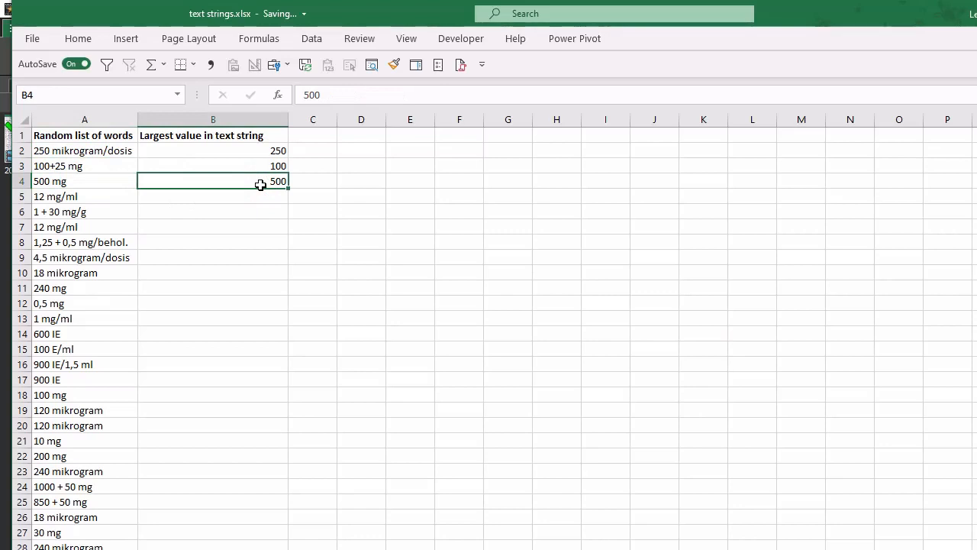
left_click(467, 215)
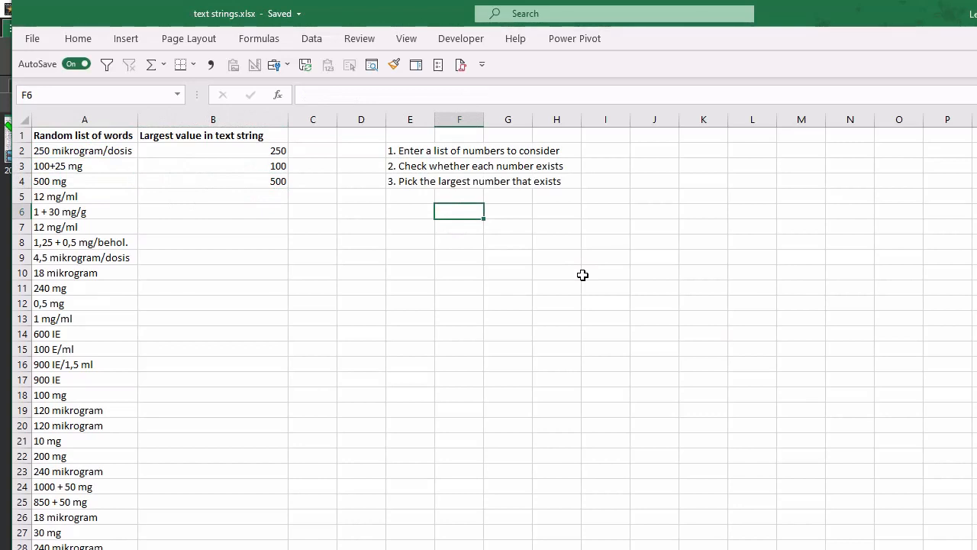
left_click(368, 151)
left_click(356, 164)
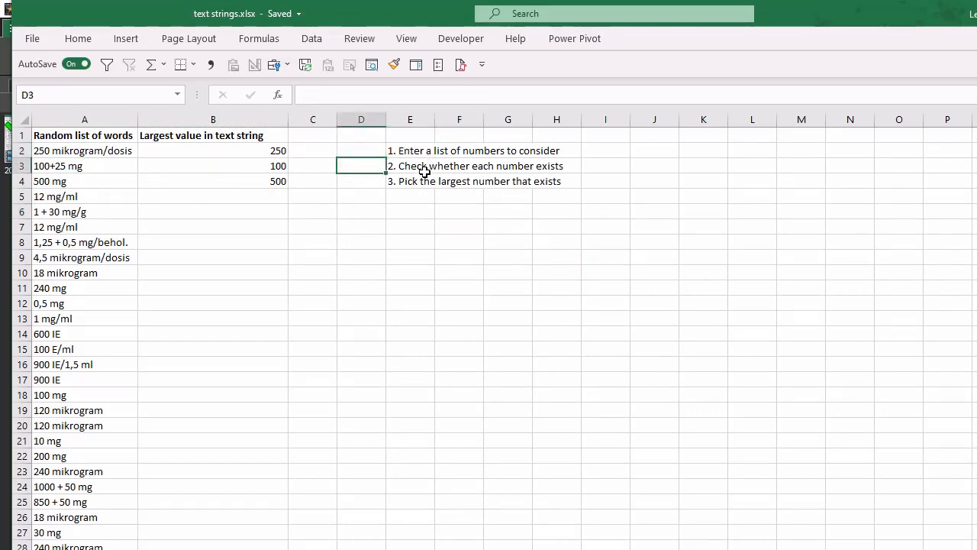
left_click(367, 182)
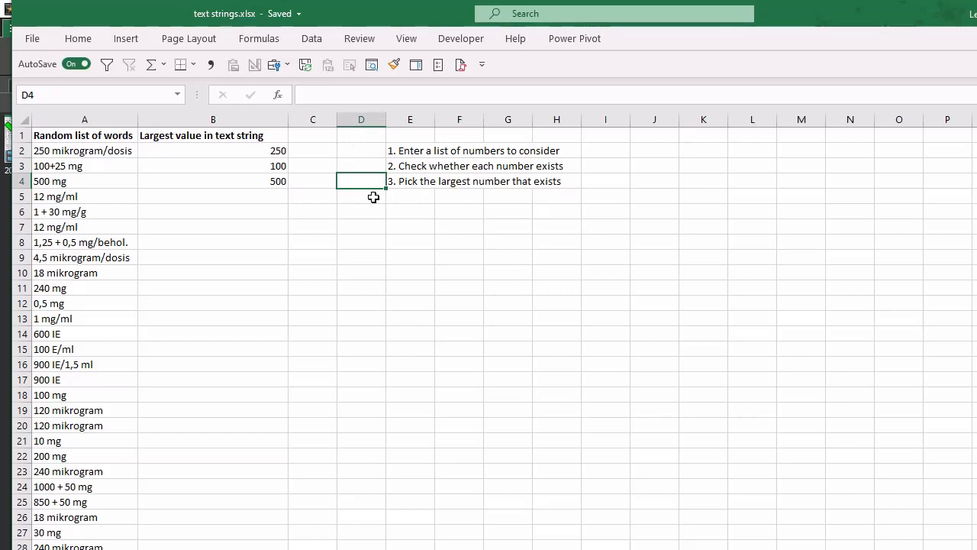
- Enter the formula =ROW(A1) in cell J1
left_click(672, 138)
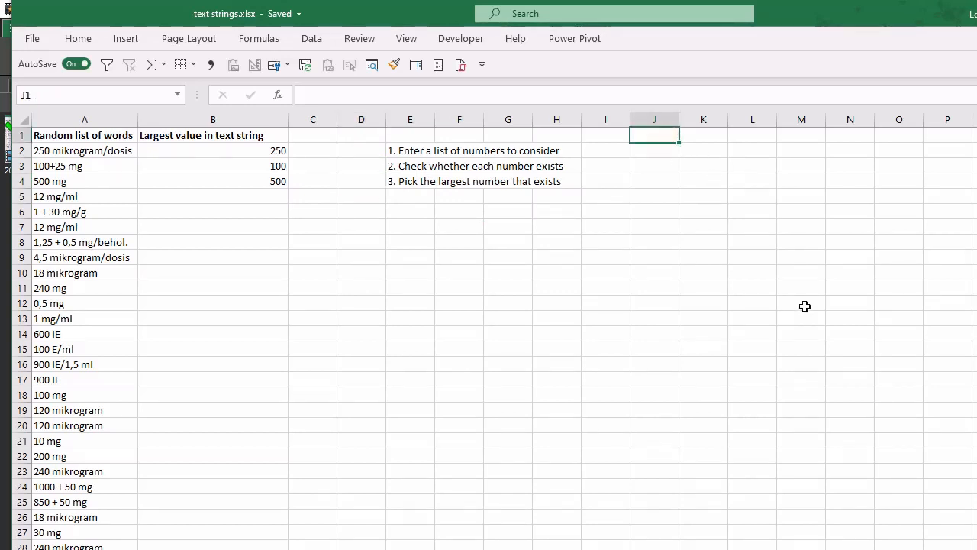
type("=row(a1")
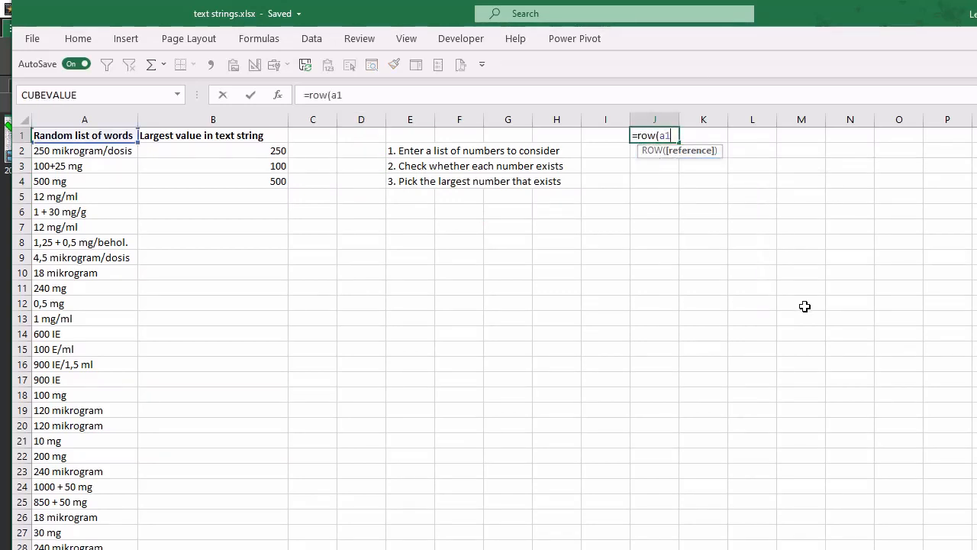
type(")")
key("Return")
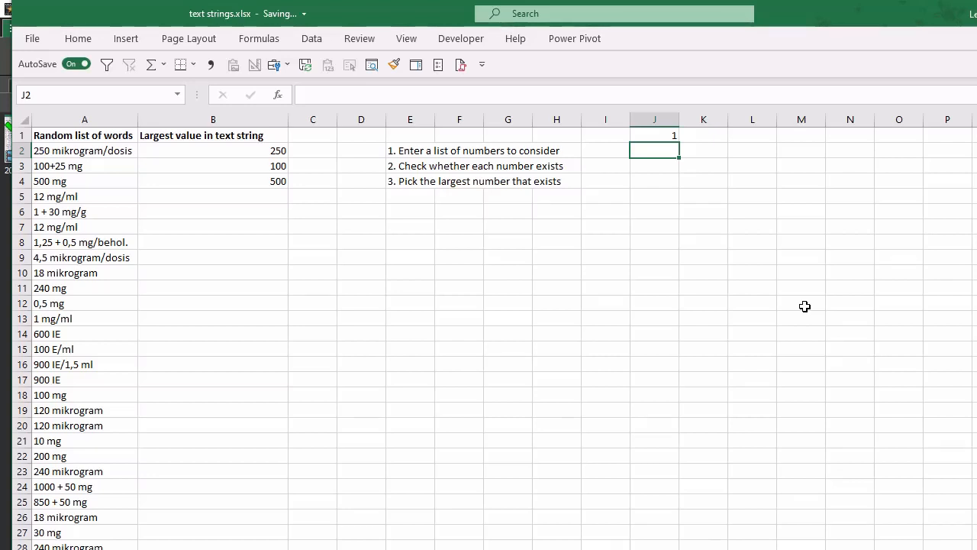
- Extend the ROW reference in J1 to A1:A3 and enter it as an array formula
key("Up")
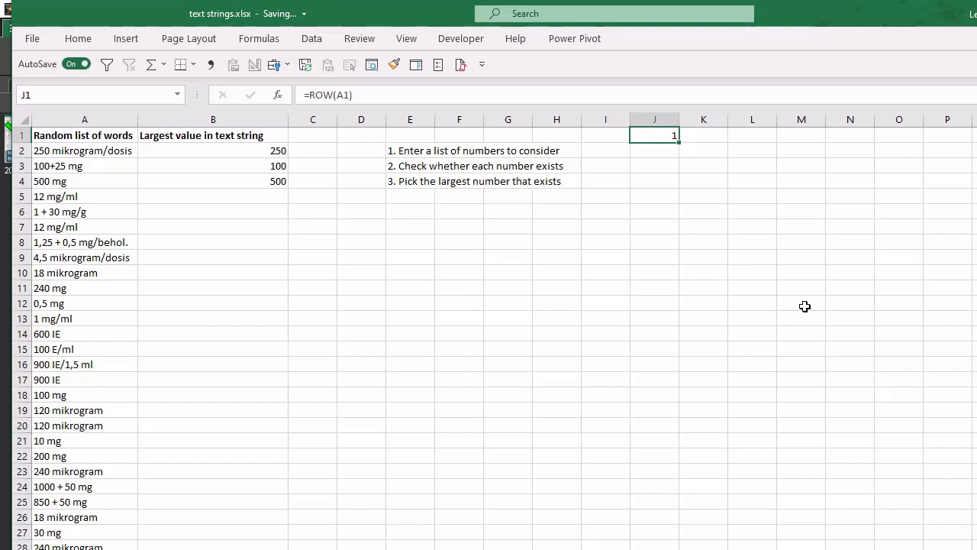
key("F2")
key("Left")
type(":a3")
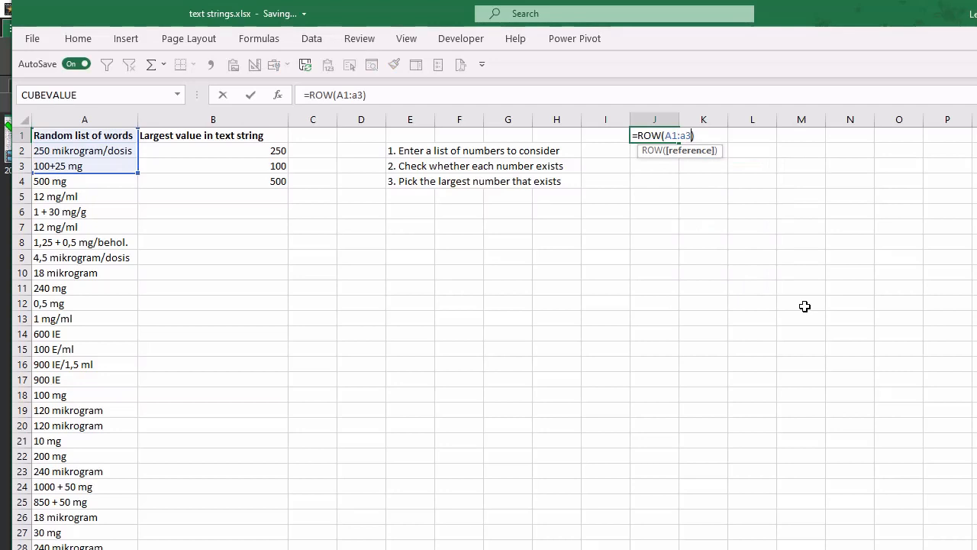
key("ctrl+shift+Return")
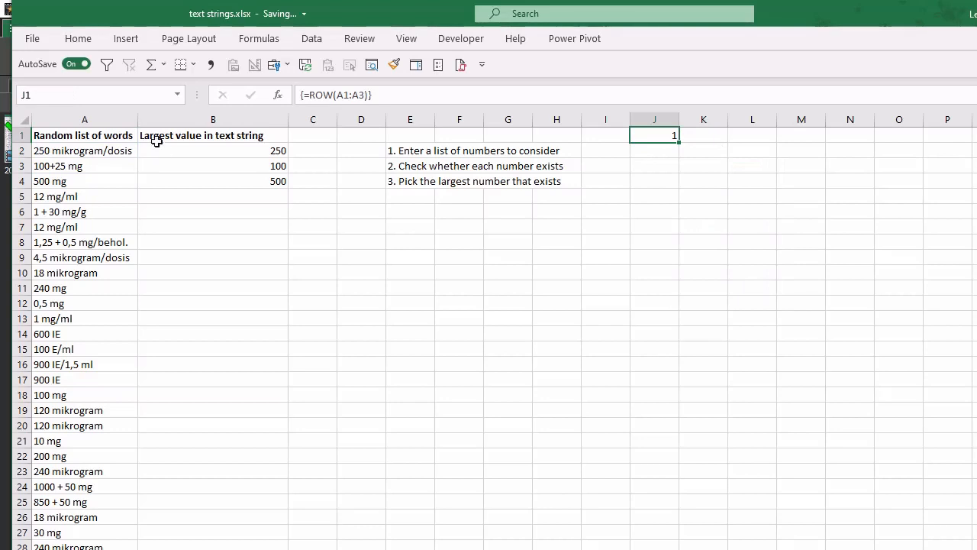
- Evaluate the ROW(A1:A3) part of J1's formula in place to inspect its array, leaving the formula unchanged
left_click(301, 95)
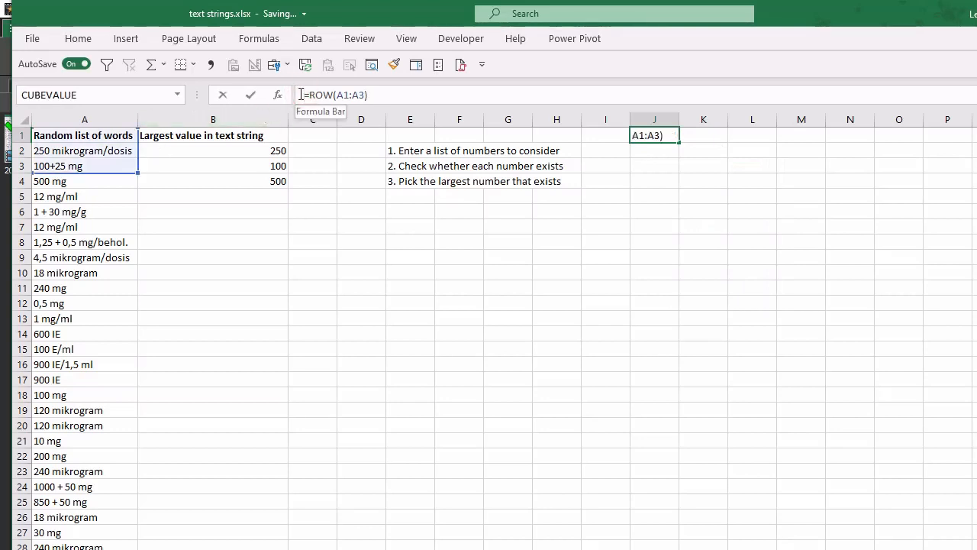
key("ctrl+shift+Return")
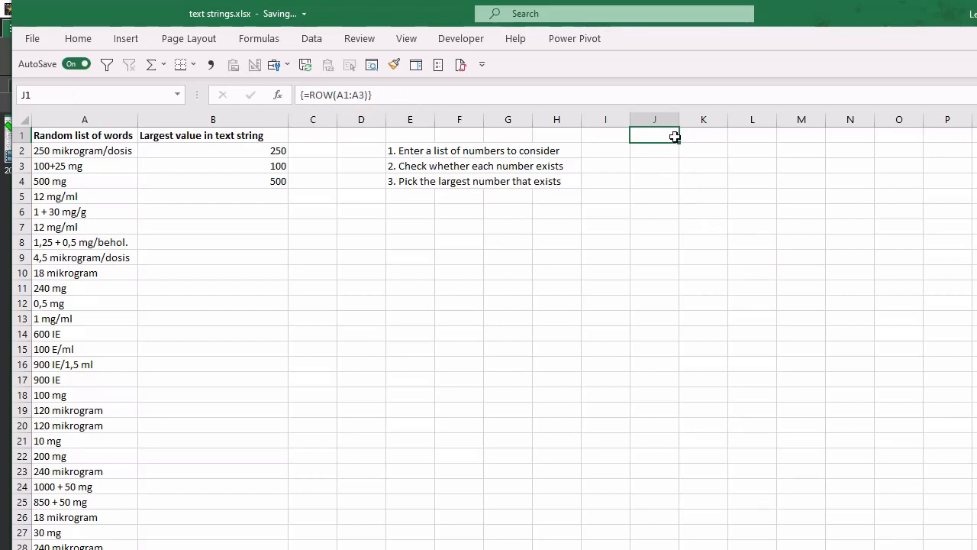
left_click_drag(309, 95, 372, 93)
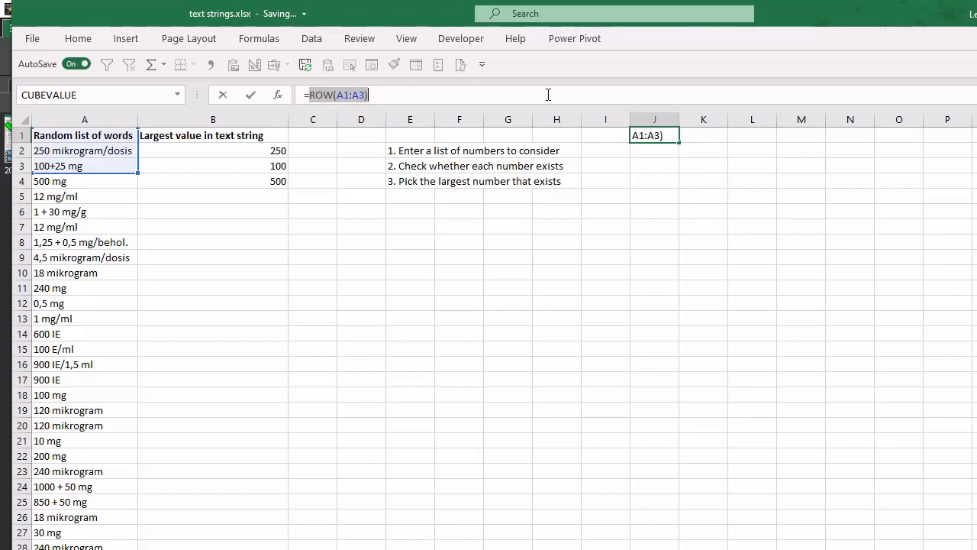
key("F9")
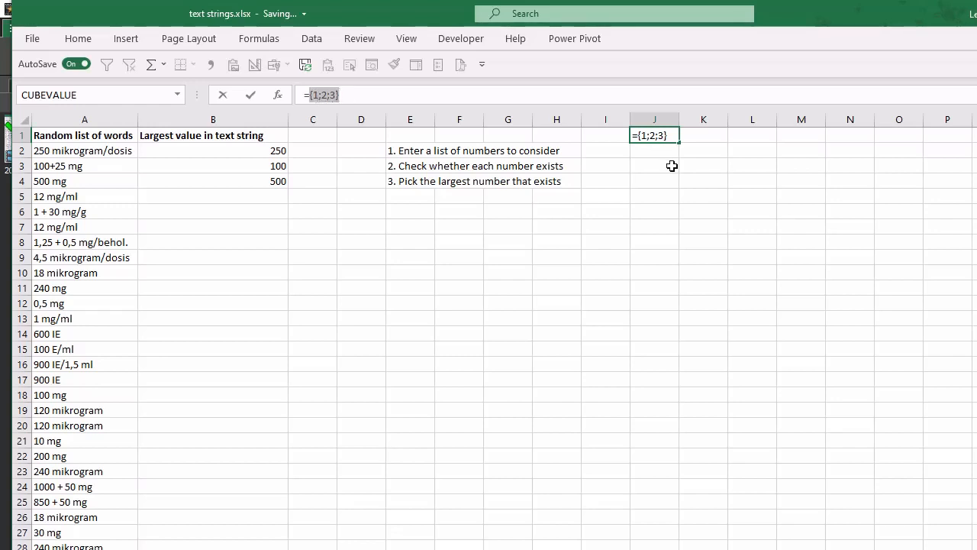
key("Escape")
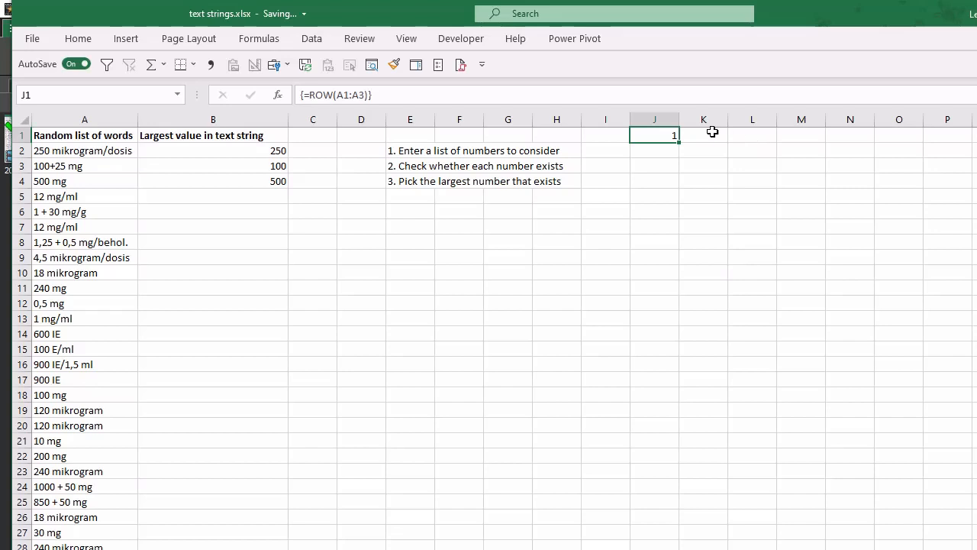
- Change J1's ROW range to the absolute reference $A$1:$A$2000 and enter it as an array formula
left_click(358, 94)
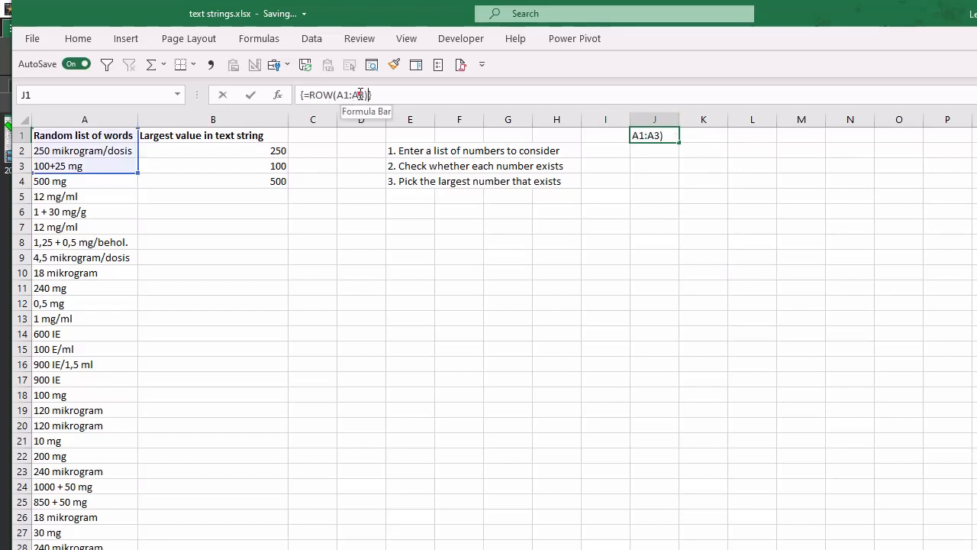
type("200")
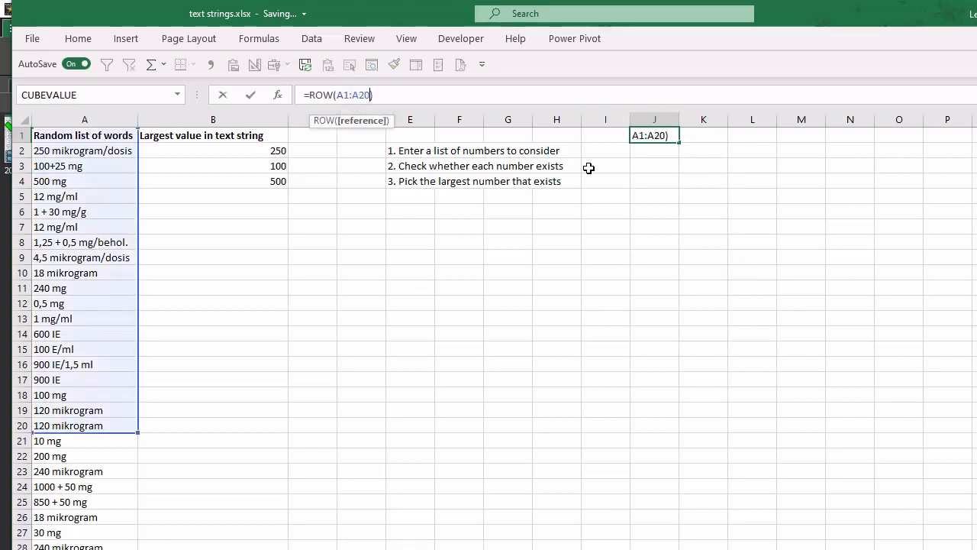
type("0")
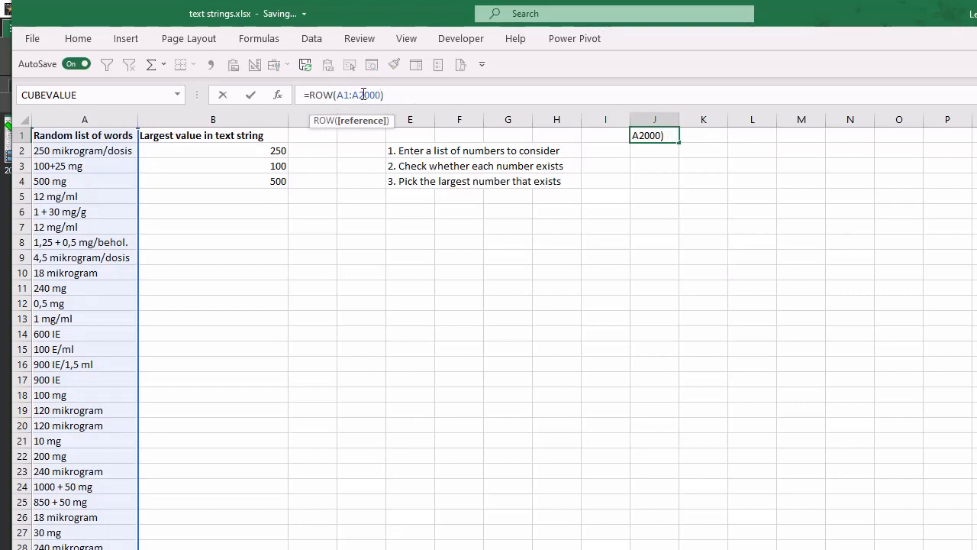
key("F4")
left_click(347, 94)
key("F4")
key("ctrl+shift+Return")
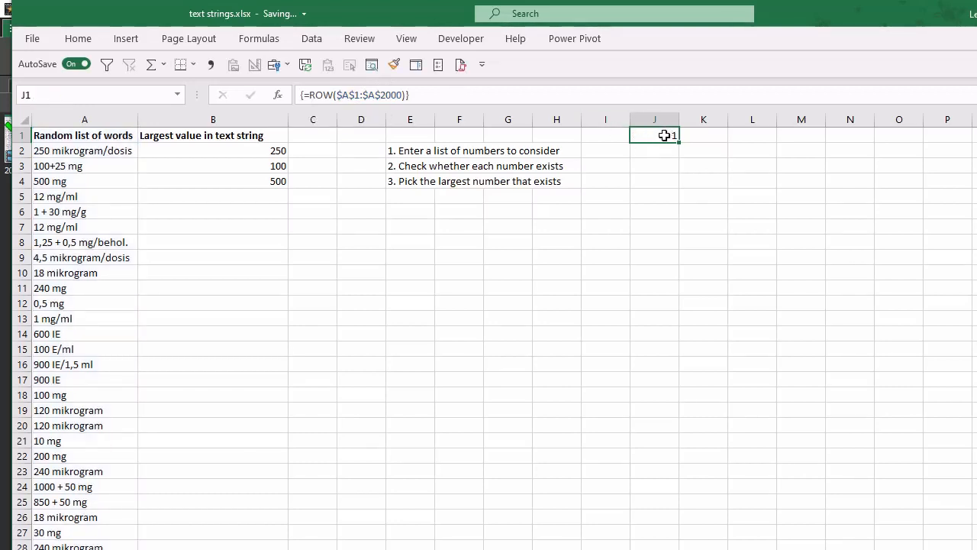
- Enter the formula =SEARCH("50",A2) in cell J3
left_click(654, 226)
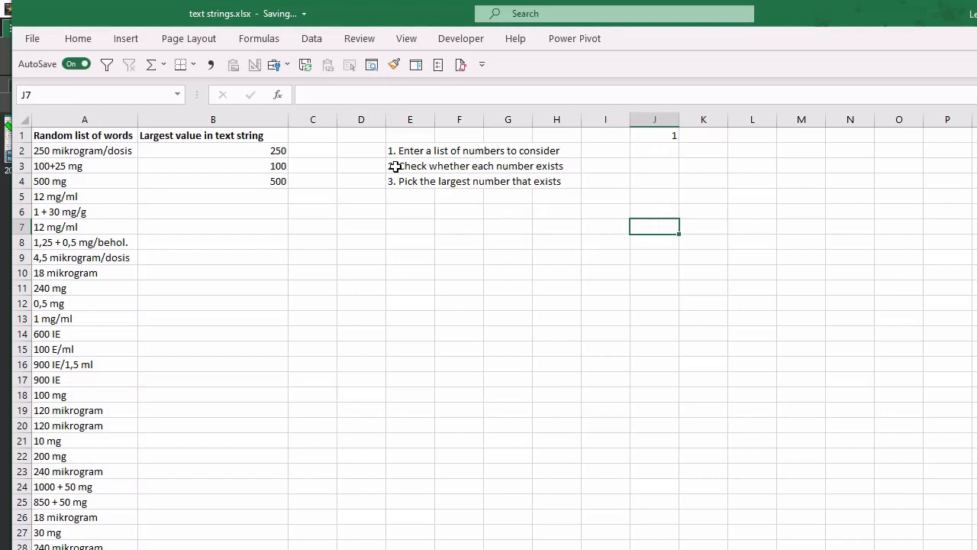
left_click(669, 167)
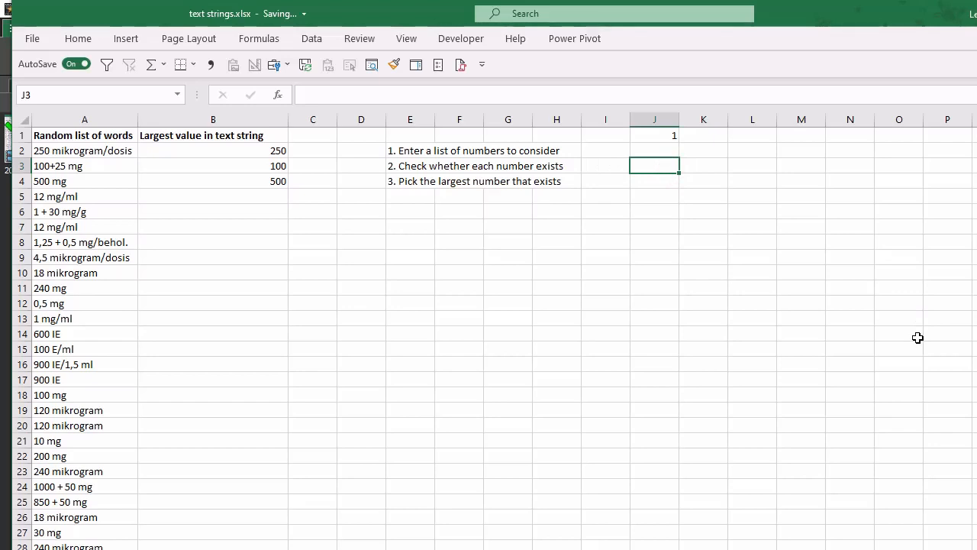
type("=search(")
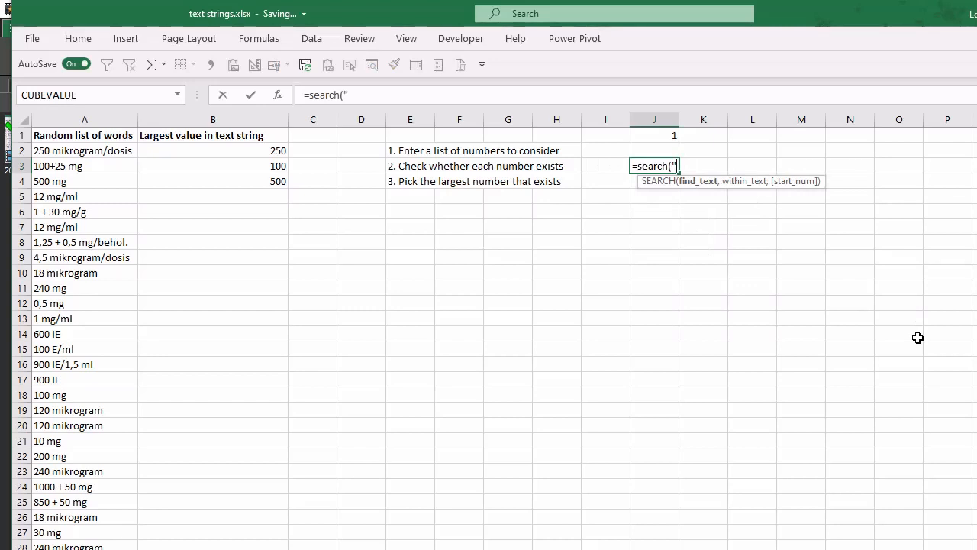
type("\"50\",")
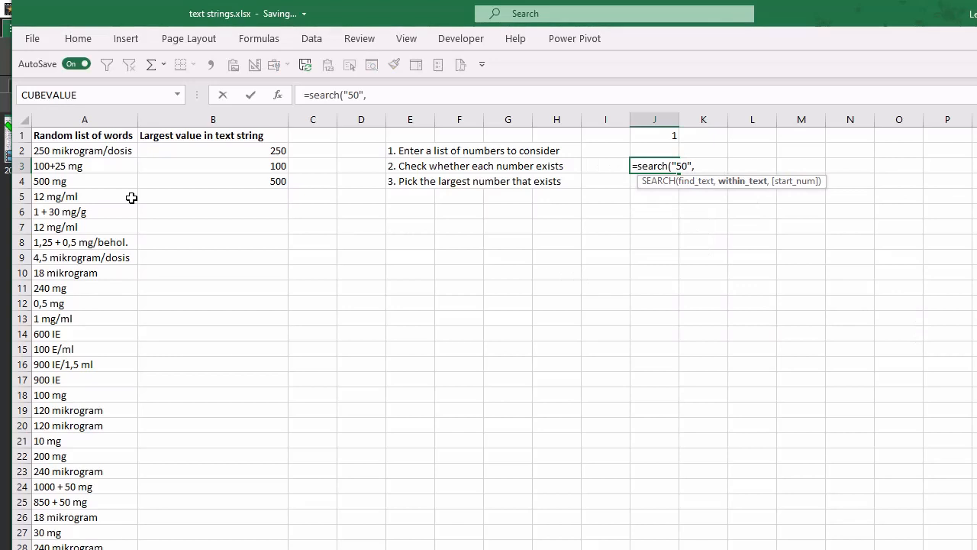
left_click(85, 153)
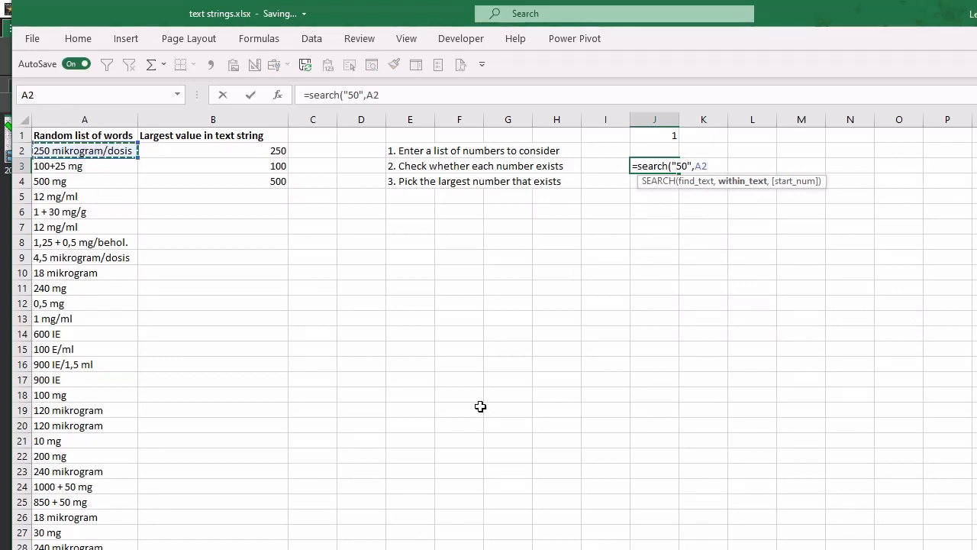
type(")")
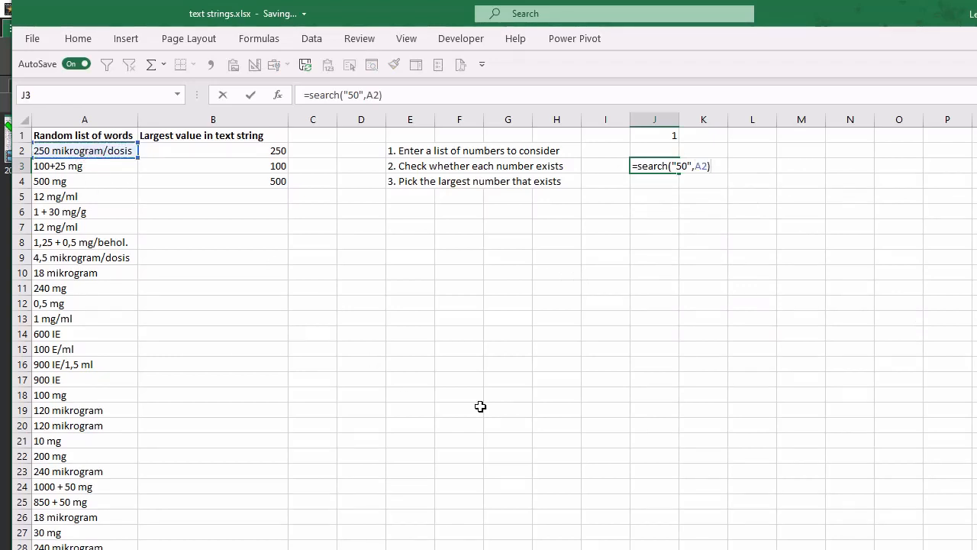
key("Return")
key("Up")
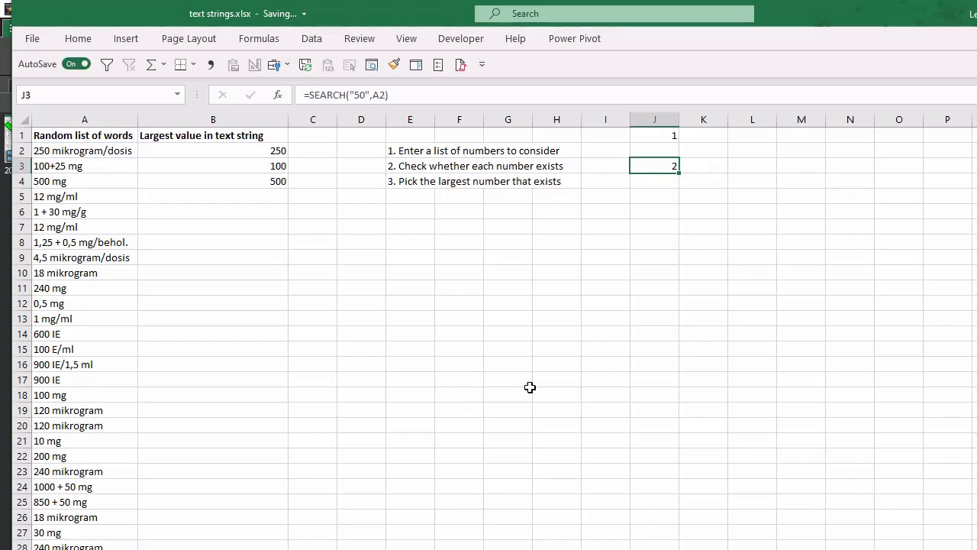
- Compare with the text in A2 and change the search text in J3's formula to "250"
left_click(77, 150)
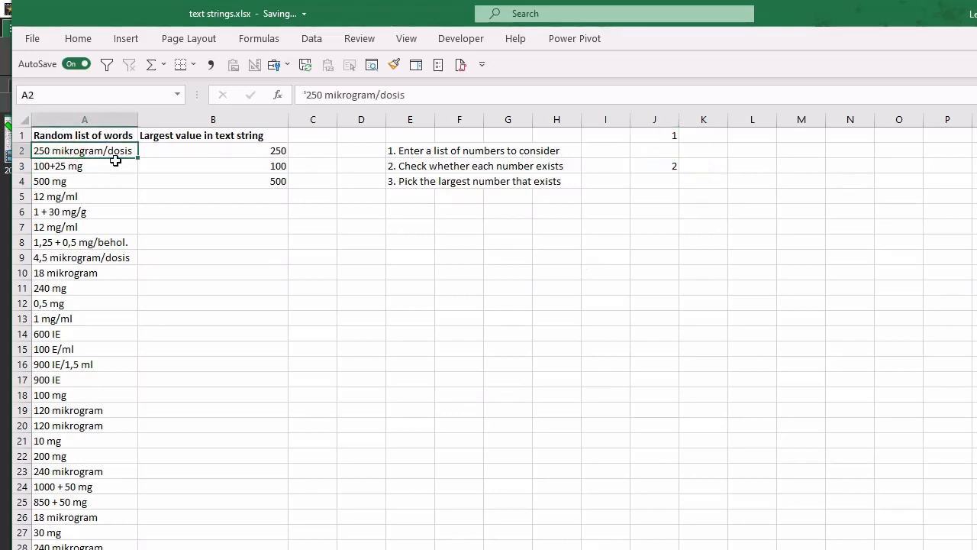
left_click(658, 165)
left_click(356, 95)
type("250\",A2)")
key("ctrl+Return")
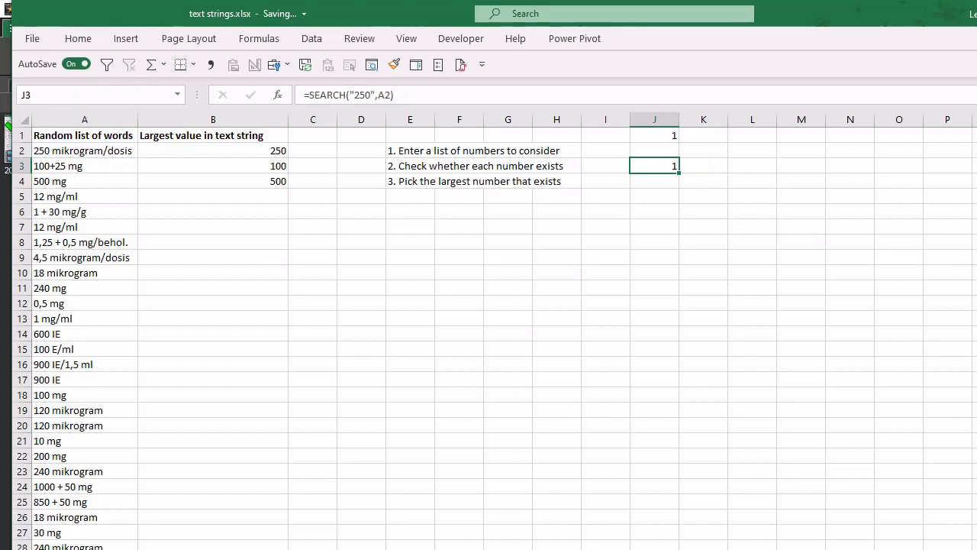
- Copy the SEARCH formula from J3 to J4 and check which cell the copy refers to
key("F2")
key("Escape")
key("ctrl+c")
left_click(672, 183)
key("ctrl+v")
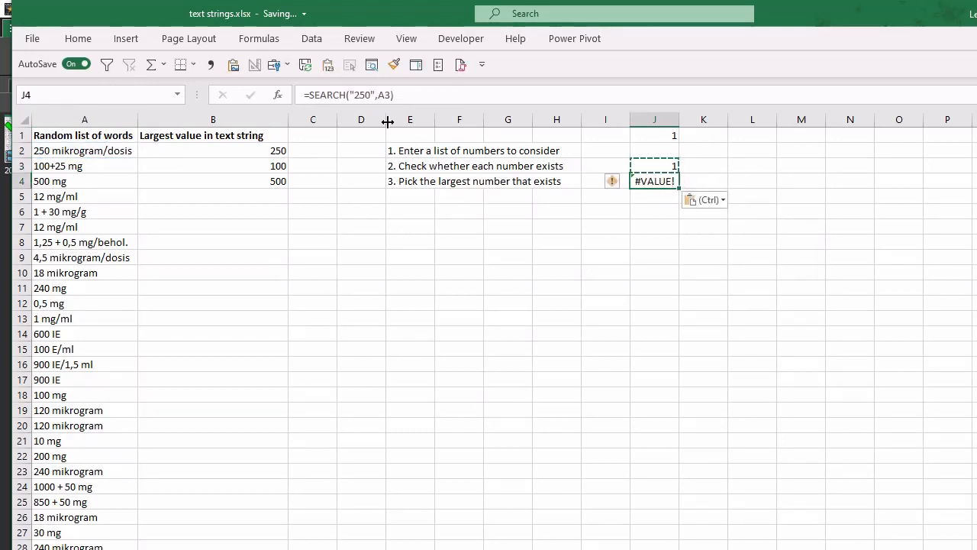
left_click(394, 95)
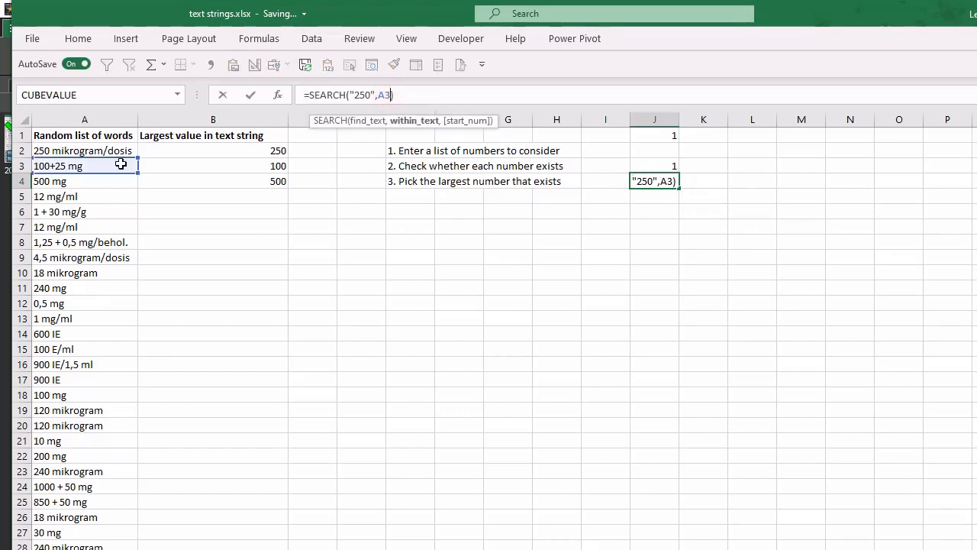
key("Escape")
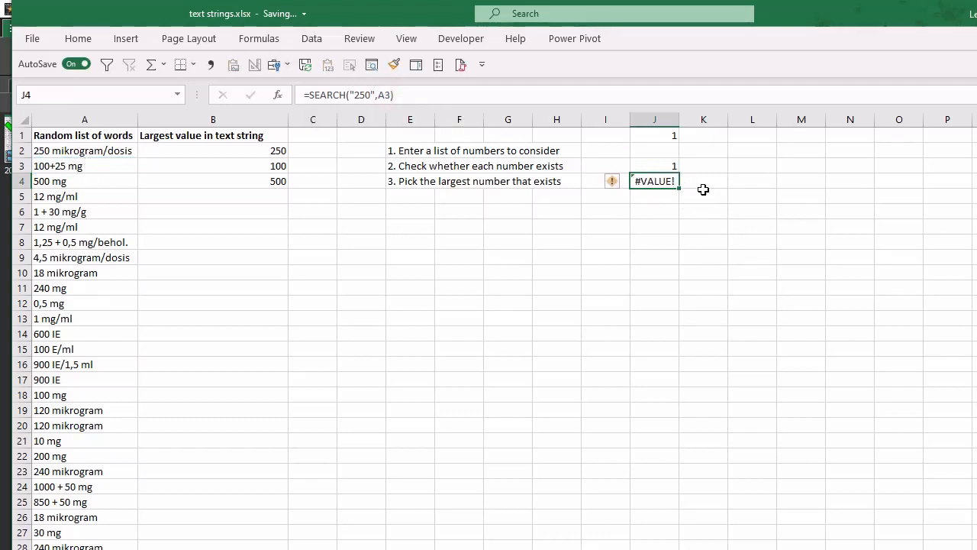
- Copy the SEARCH formula to J6 and turn it into =IF(SEARCH("30",A6)>0,1)
key("ctrl+c")
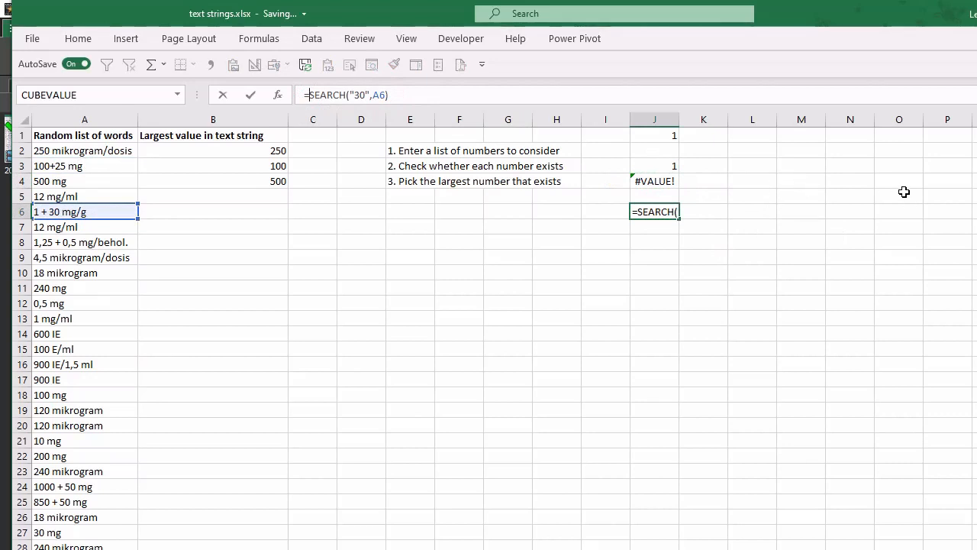
type("if(")
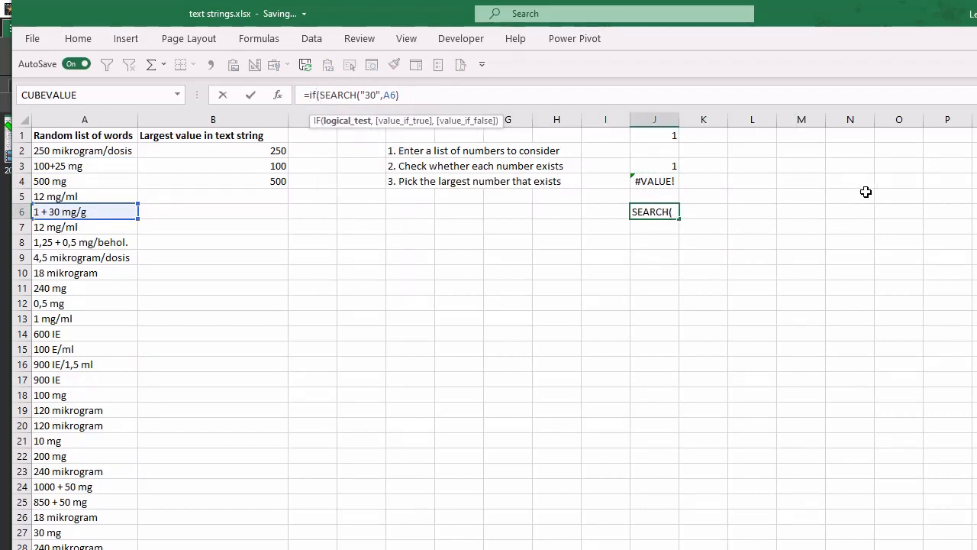
left_click(419, 96)
type(")>0, 1)")
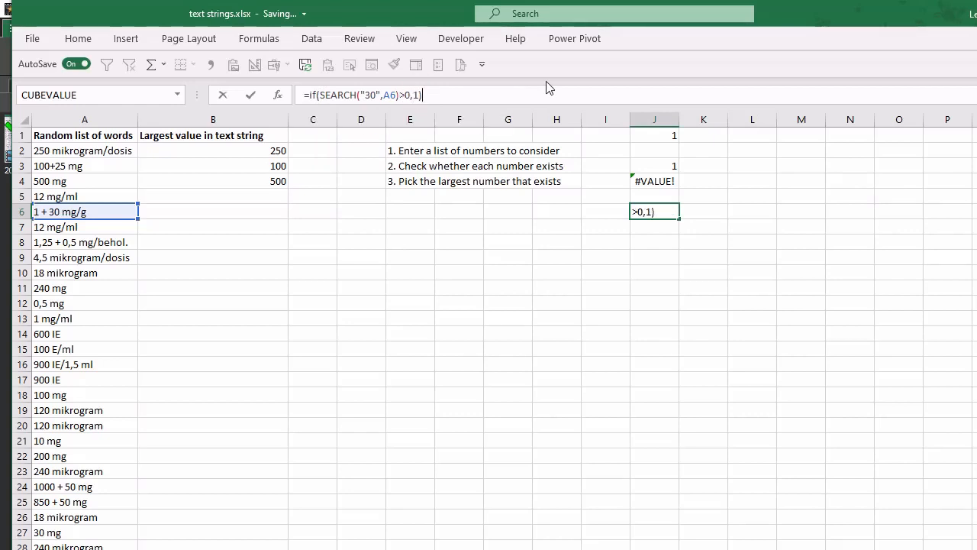
key("Return")
key("Up")
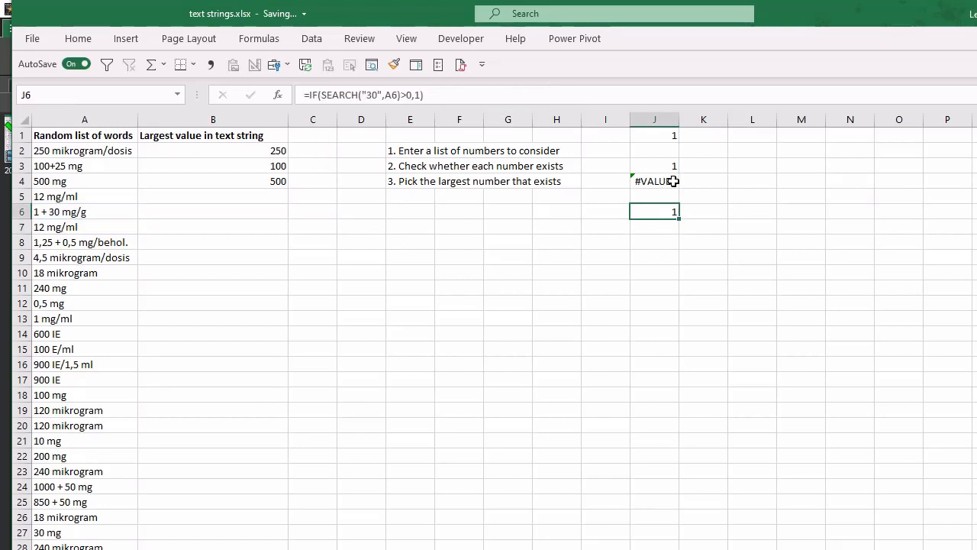
- Wrap J6's IF formula in IFERROR with 0 as the value returned on an error
left_click(309, 95)
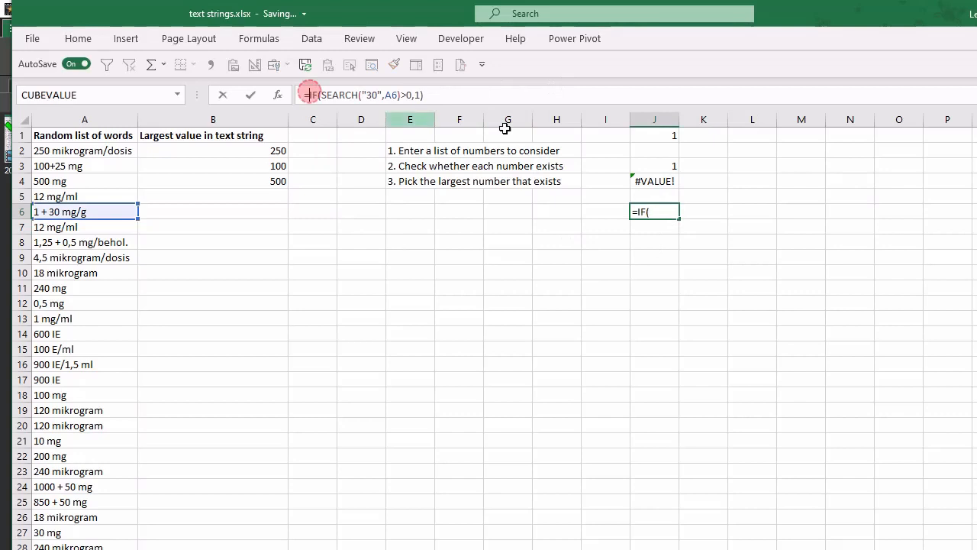
type("Iferror(")
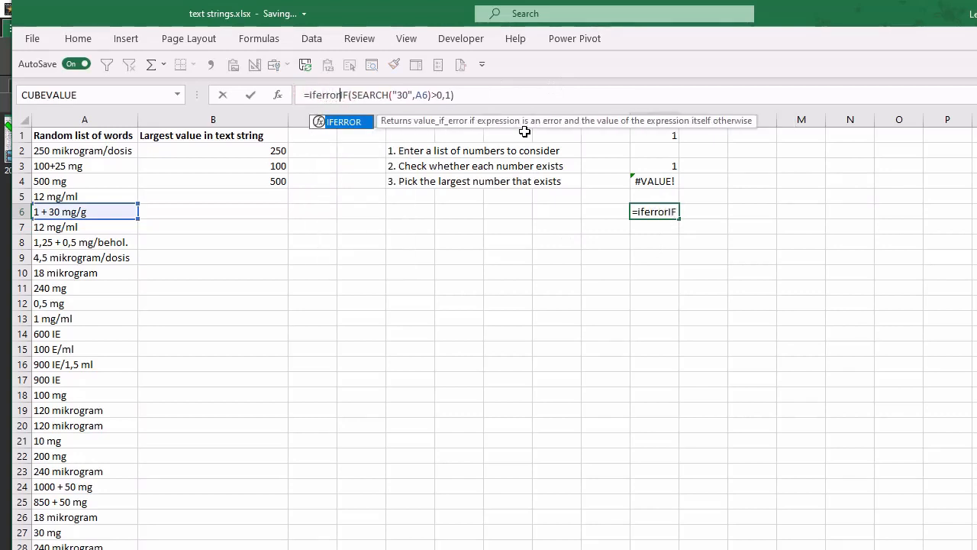
key("End")
type(",0)")
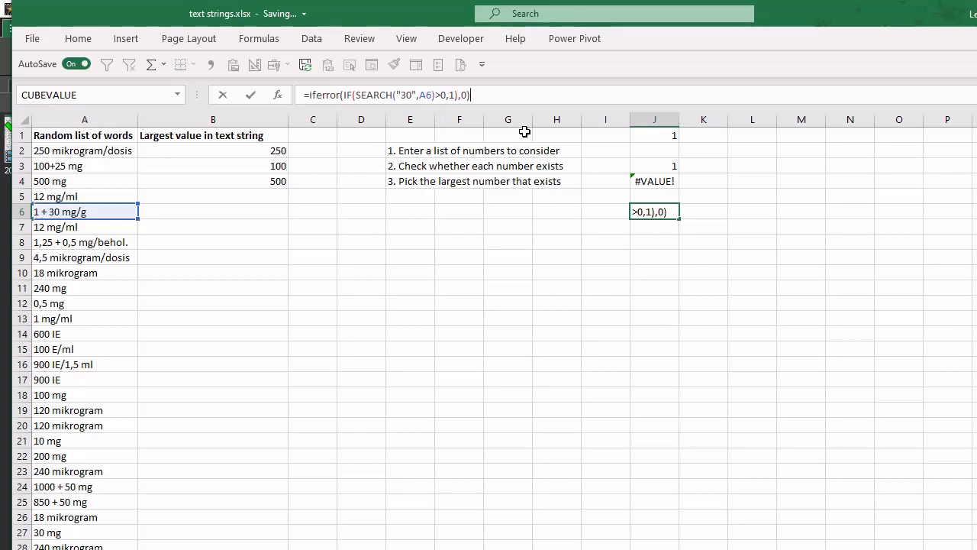
key("Return")
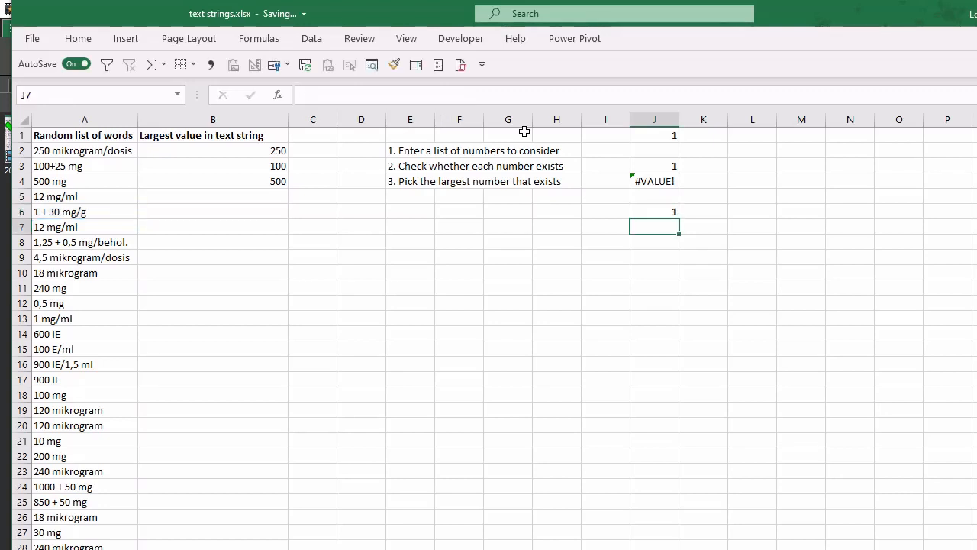
- Replace the search text "30" in J6's formula with ROW($A$1:$A$2000) copied from J1's formula
left_click(653, 212)
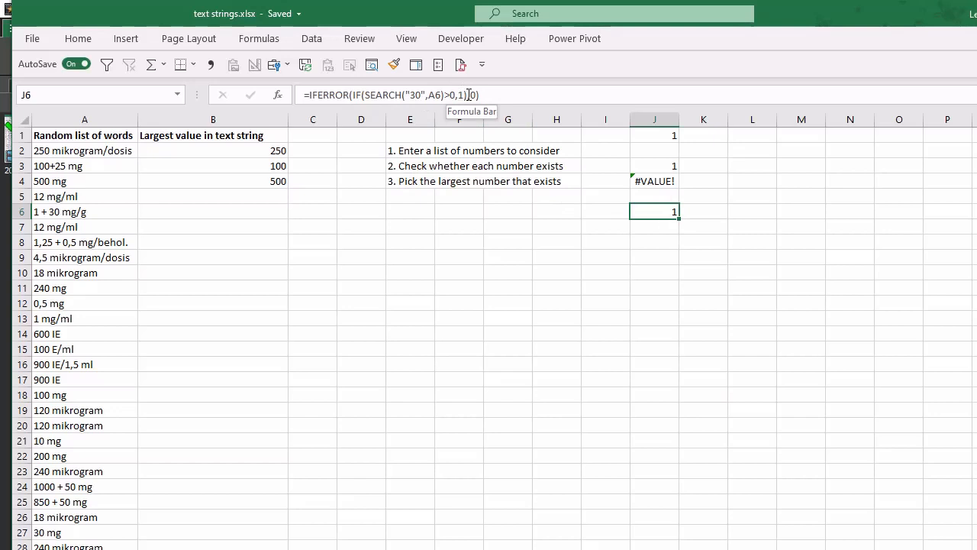
left_click(663, 166)
left_click(671, 141)
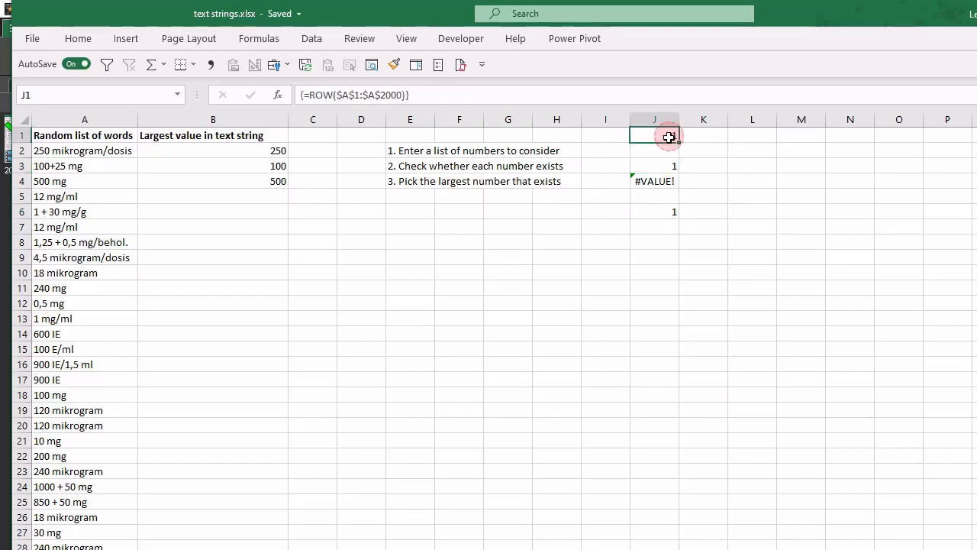
left_click_drag(309, 94, 408, 95)
key("ctrl+c")
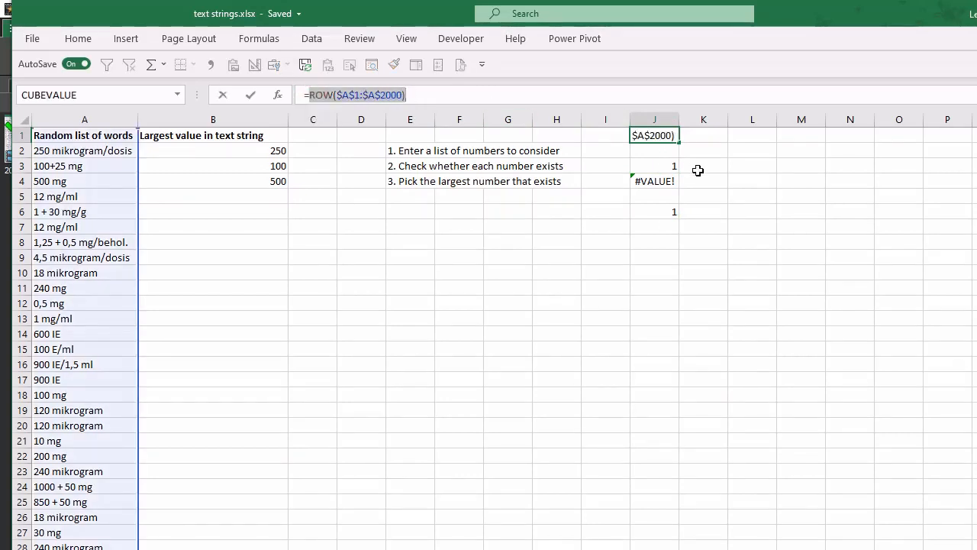
key("Escape")
left_click(673, 208)
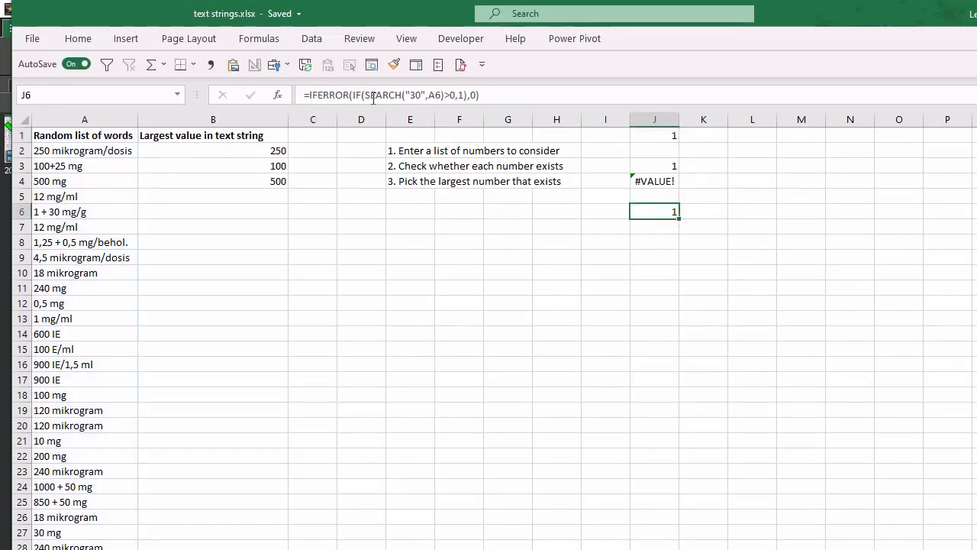
left_click_drag(407, 95, 426, 93)
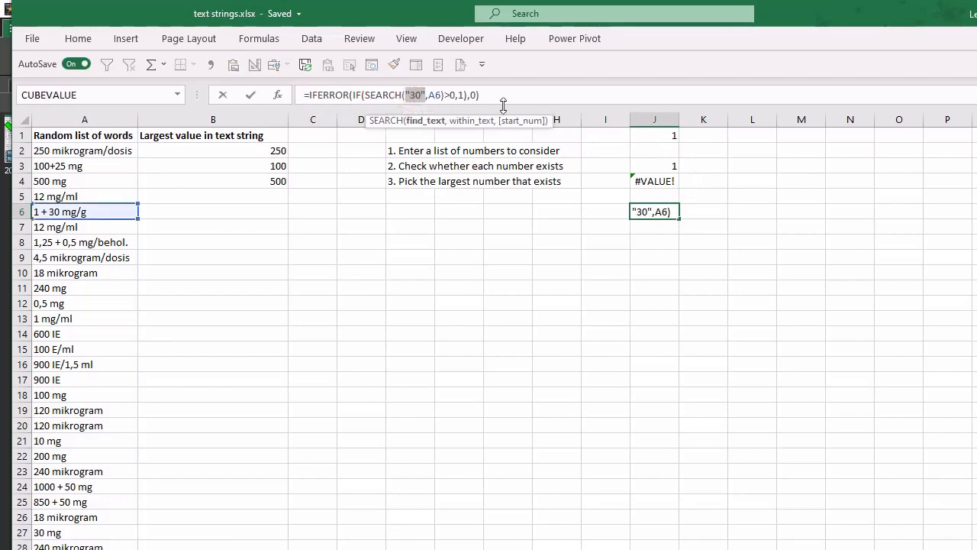
key("ctrl+v")
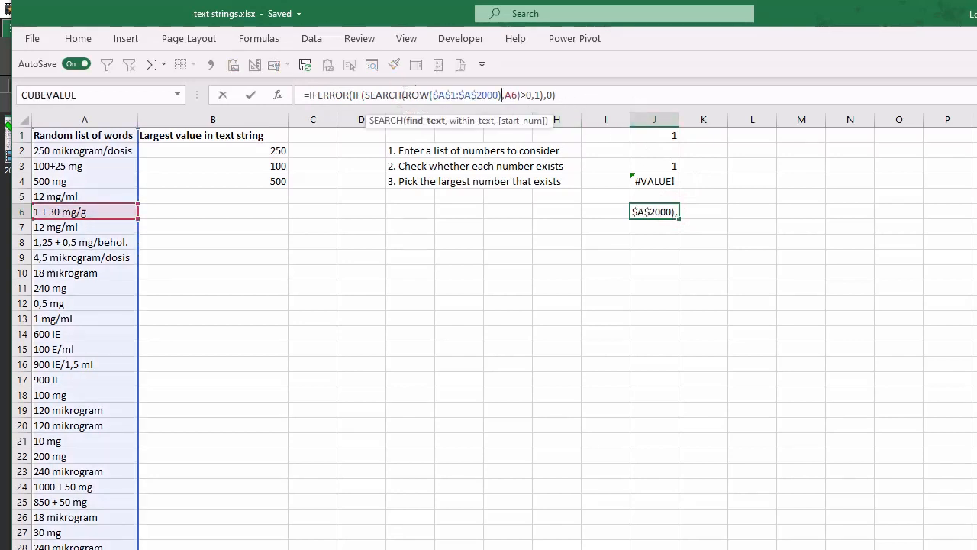
- Lock only the column of the A6 reference in J6's SEARCH function, making it $A6
left_click(513, 95)
key("F4")
key("F4")
key("F4")
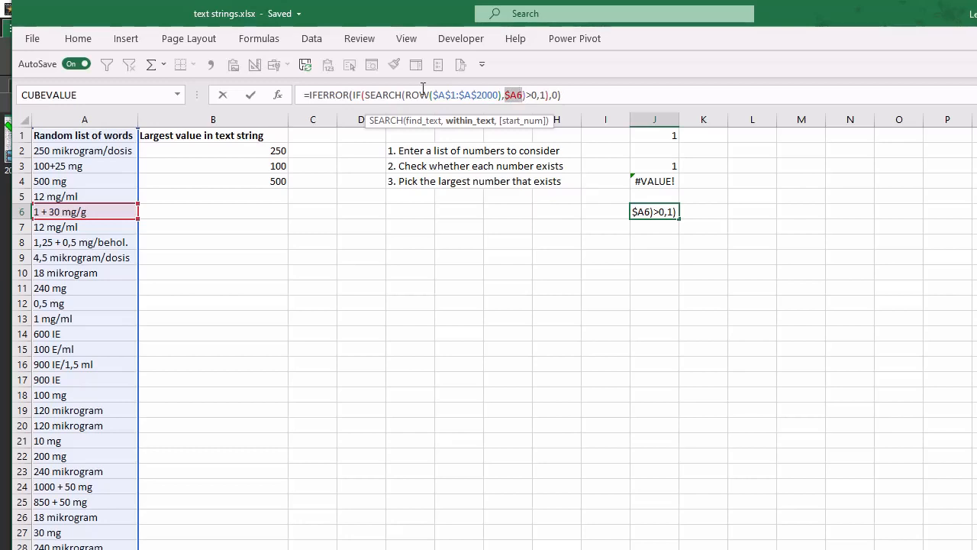
- Copy ROW($A$1:$A$2000) within J6's formula and place it before IFERROR as a multiplier
left_click_drag(407, 94, 500, 95)
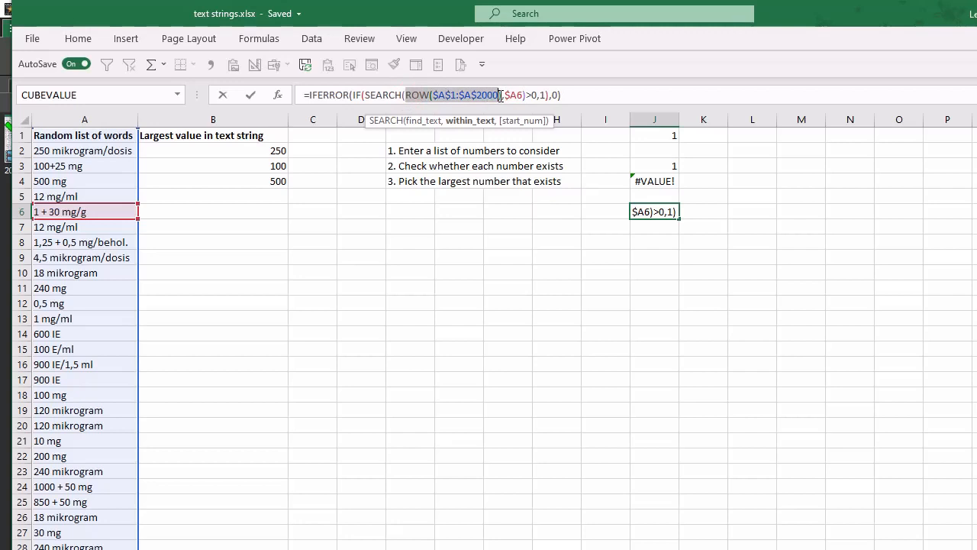
type(",")
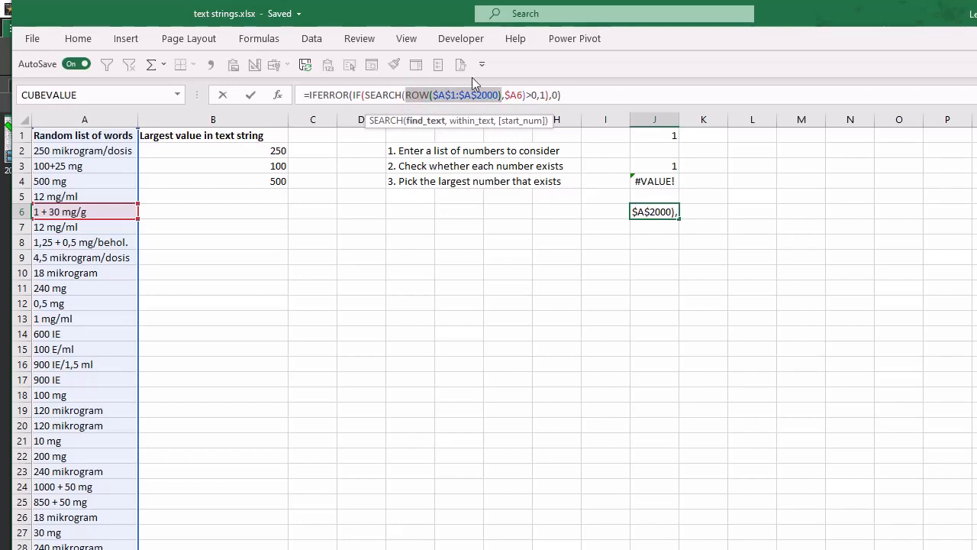
left_click(308, 95)
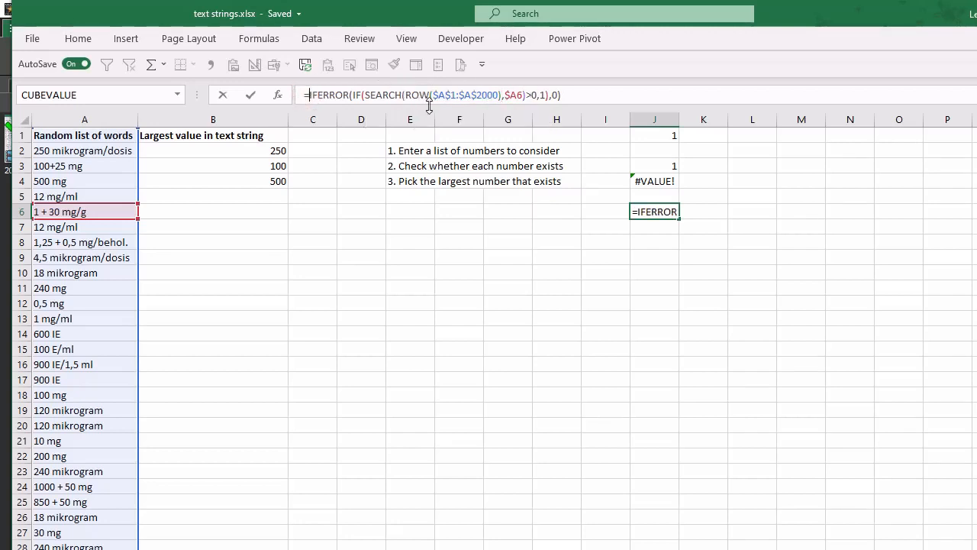
key("ctrl+v")
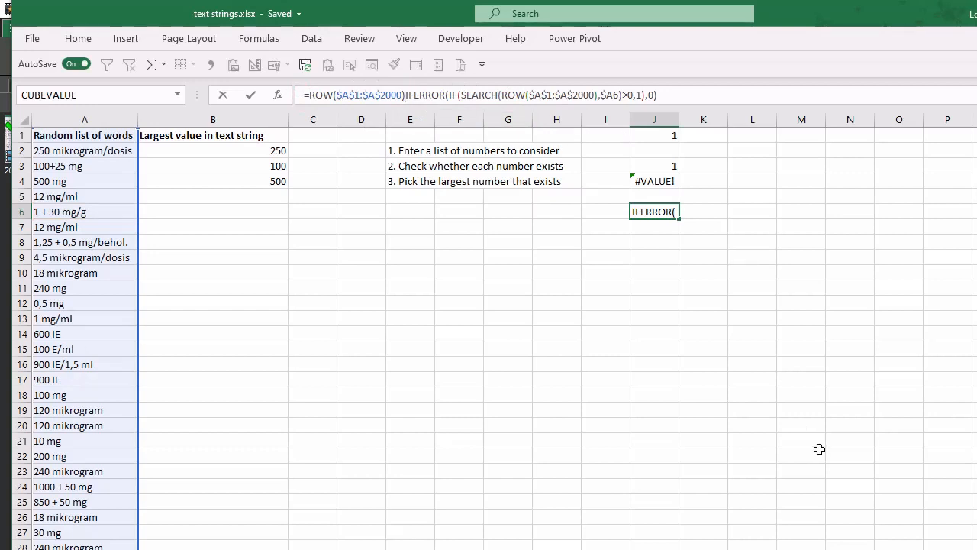
type("*")
- Wrap J6's whole formula in MAX and enter it as an array formula
left_click(308, 94)
type("max")
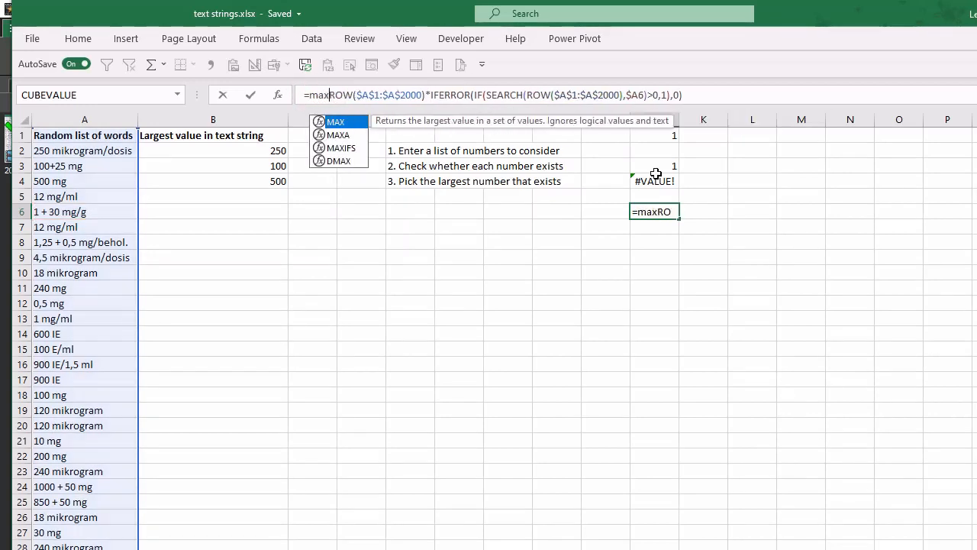
type("(")
left_click(693, 95)
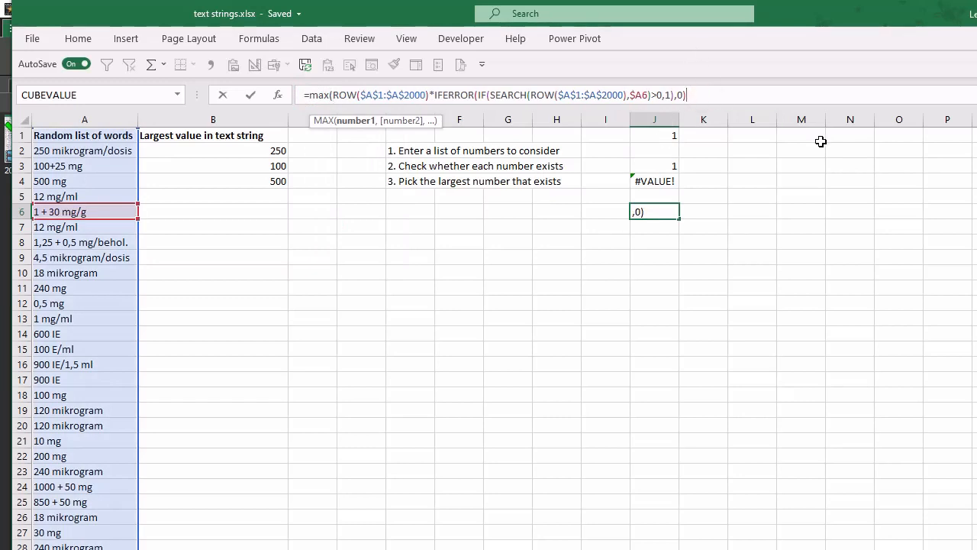
type(")")
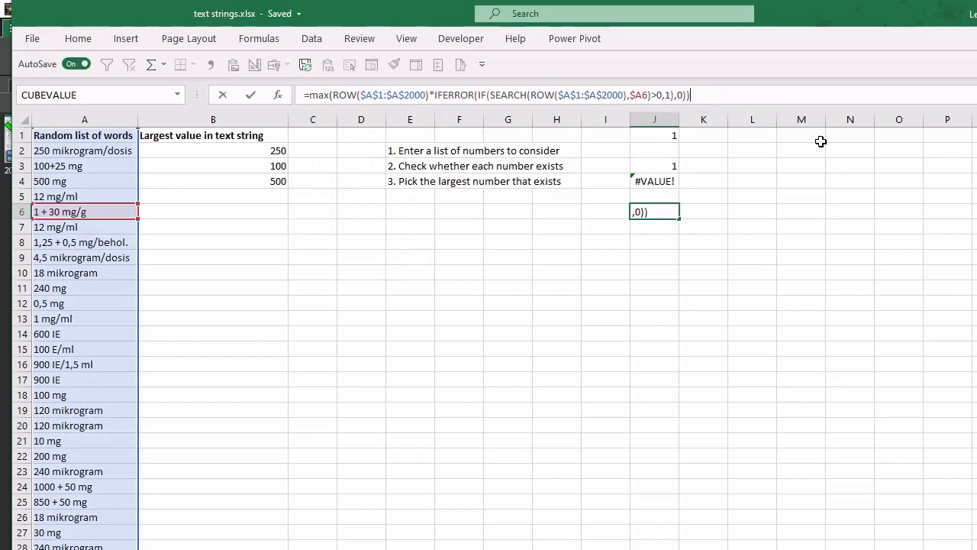
key("ctrl+shift+Return")
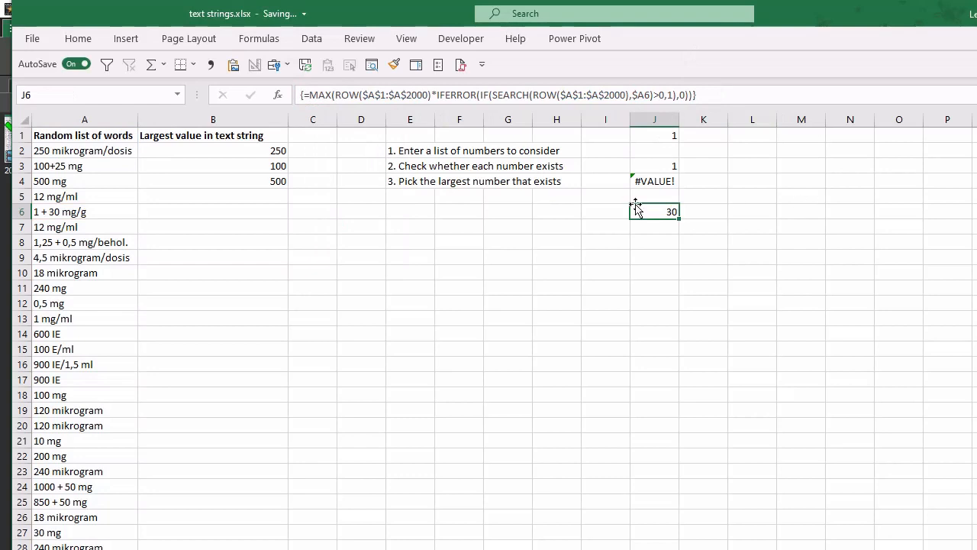
- Copy J6's array formula into column B from B2 down alongside the list of text strings
key("ctrl+c")
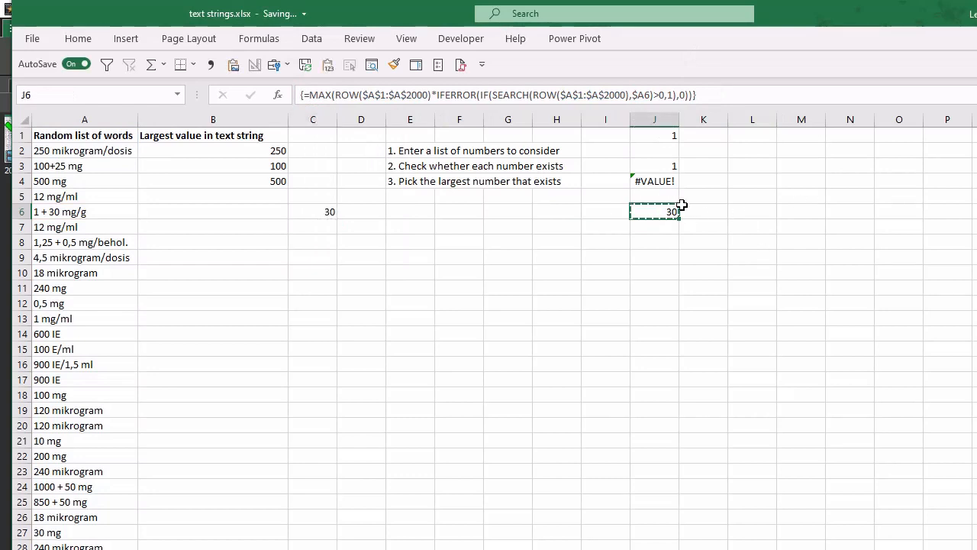
left_click_drag(260, 153, 256, 549)
key("ctrl+v")
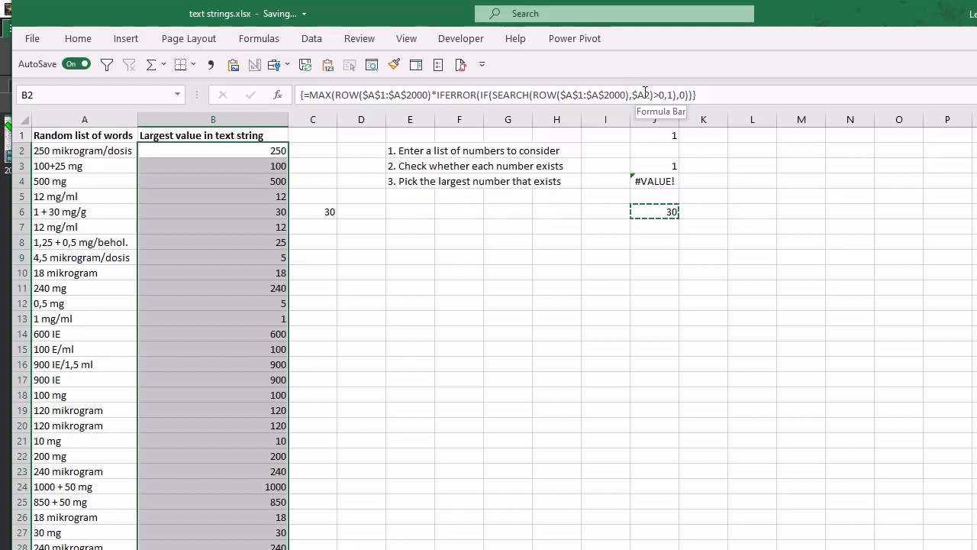
left_click(261, 150)
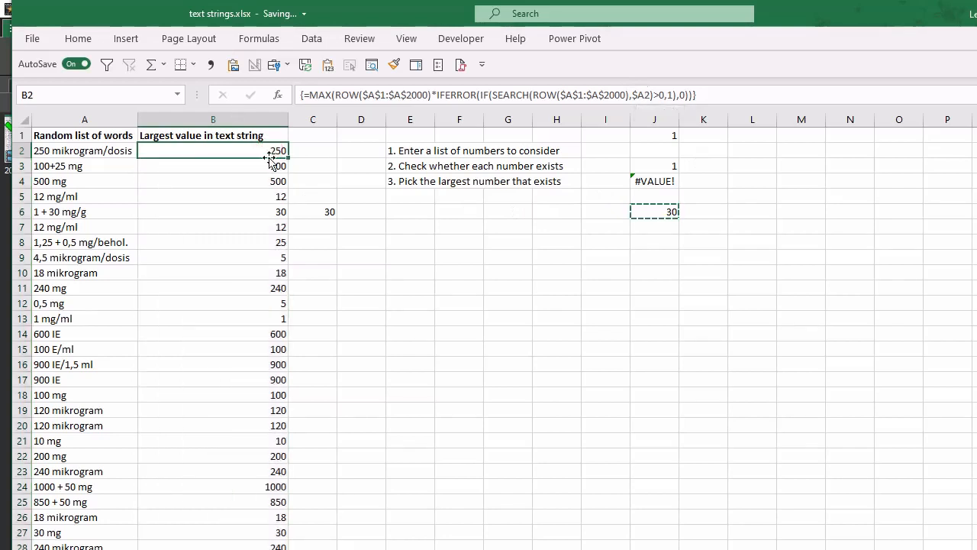